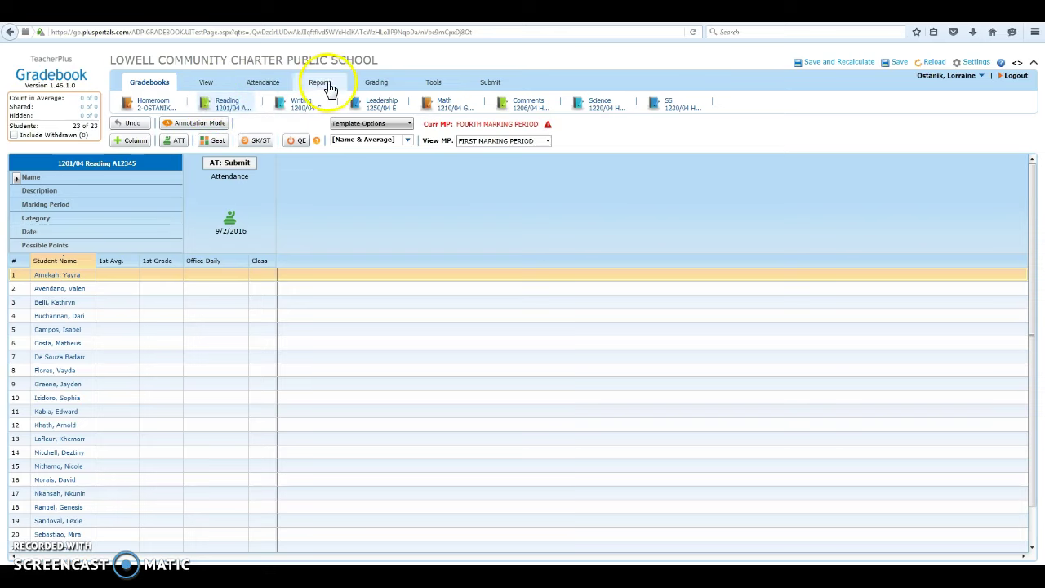
Step: Open the category and column weighting settings for the Reading gradebook
click(381, 88)
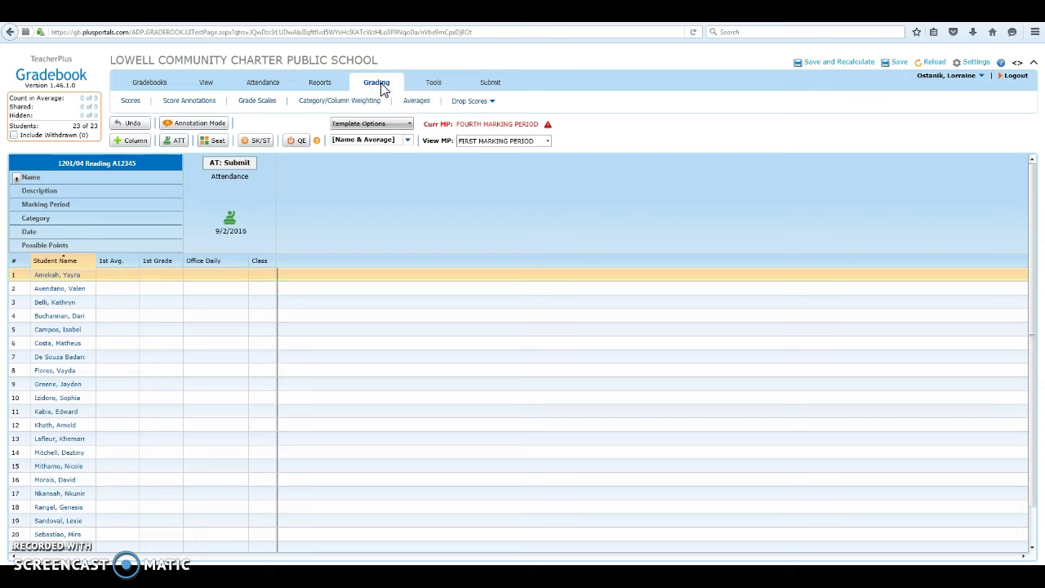
click(336, 103)
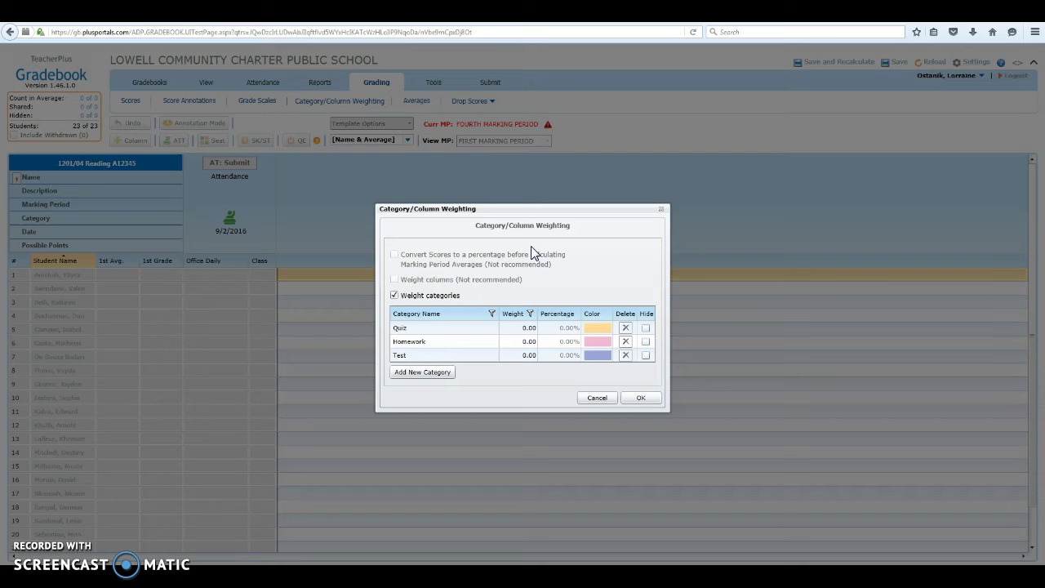
click(529, 292)
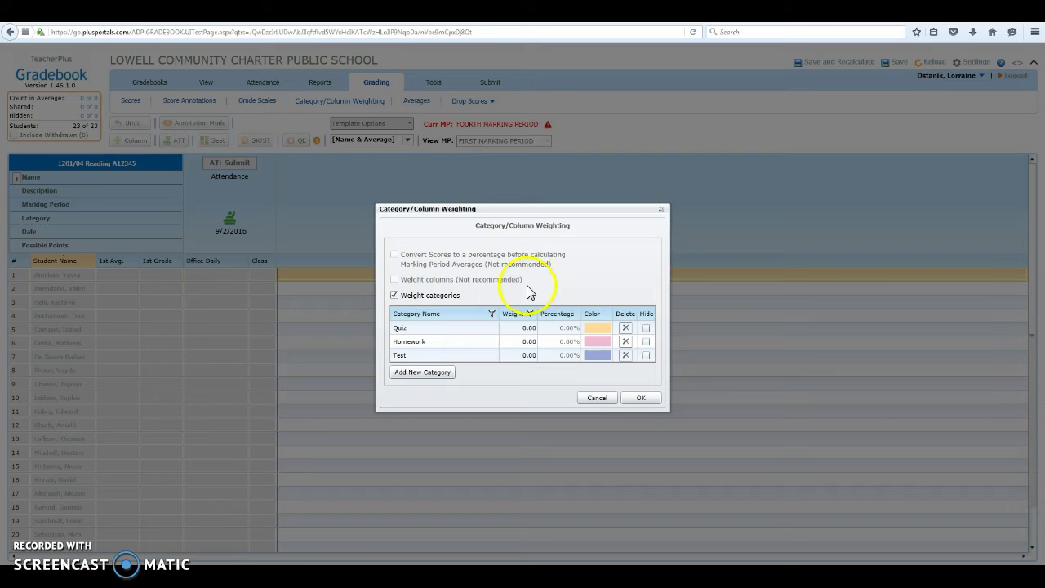
click(459, 349)
click(455, 362)
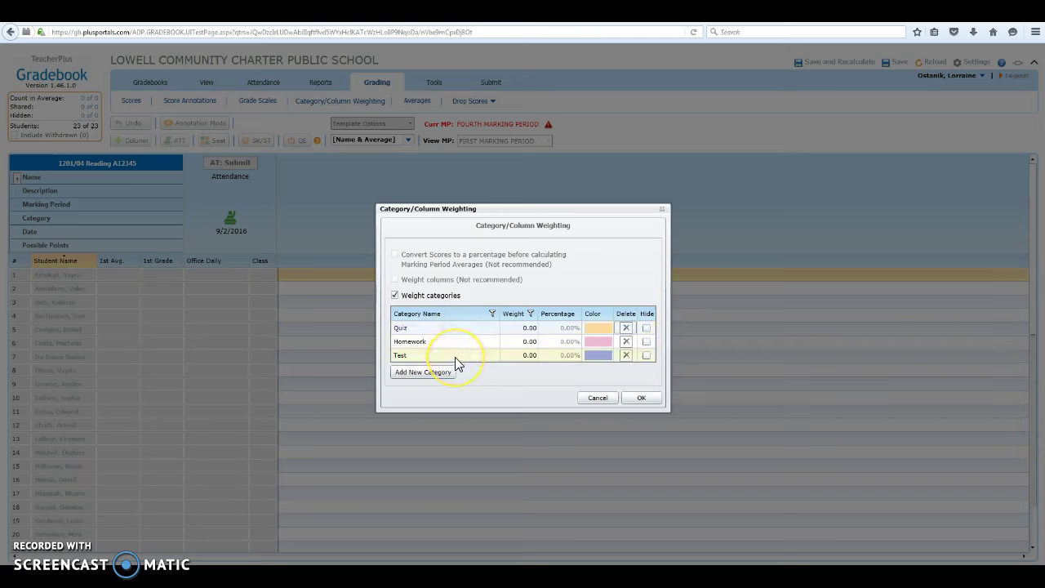
click(441, 378)
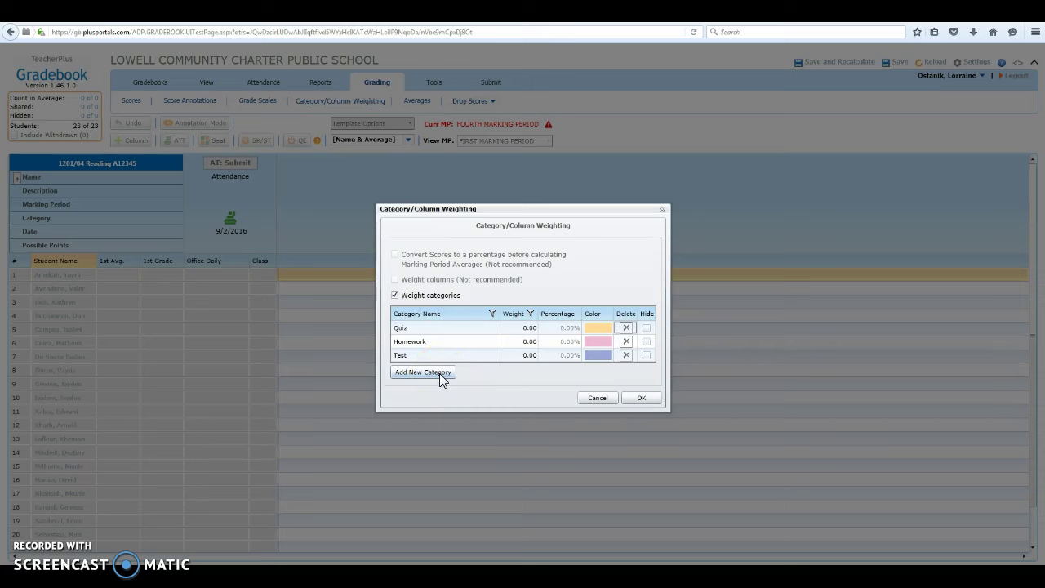
Step: Add a new category named Project, applied to the current section only, and save it
click(440, 373)
click(457, 299)
text(Project)
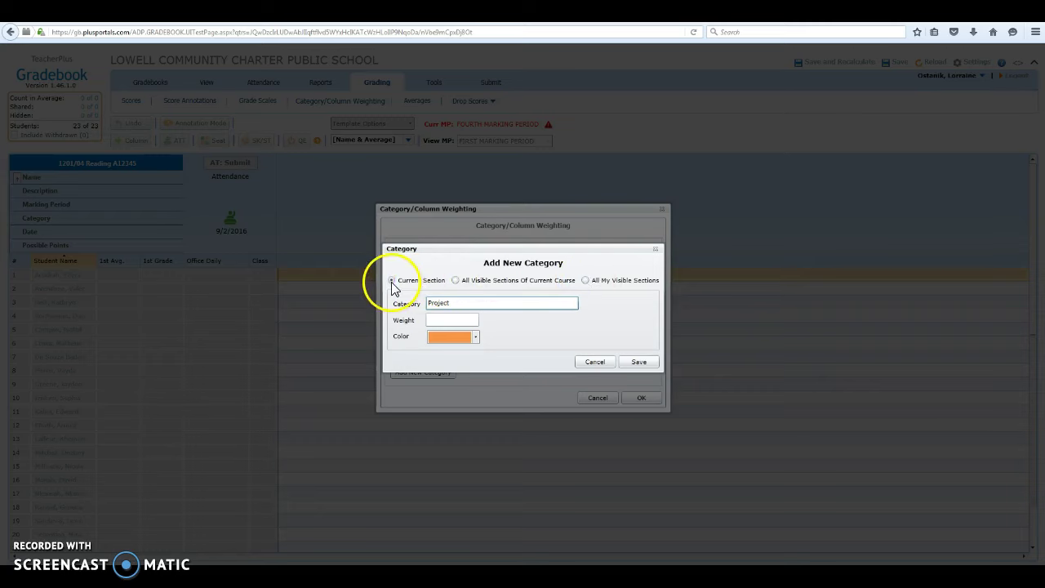
click(418, 281)
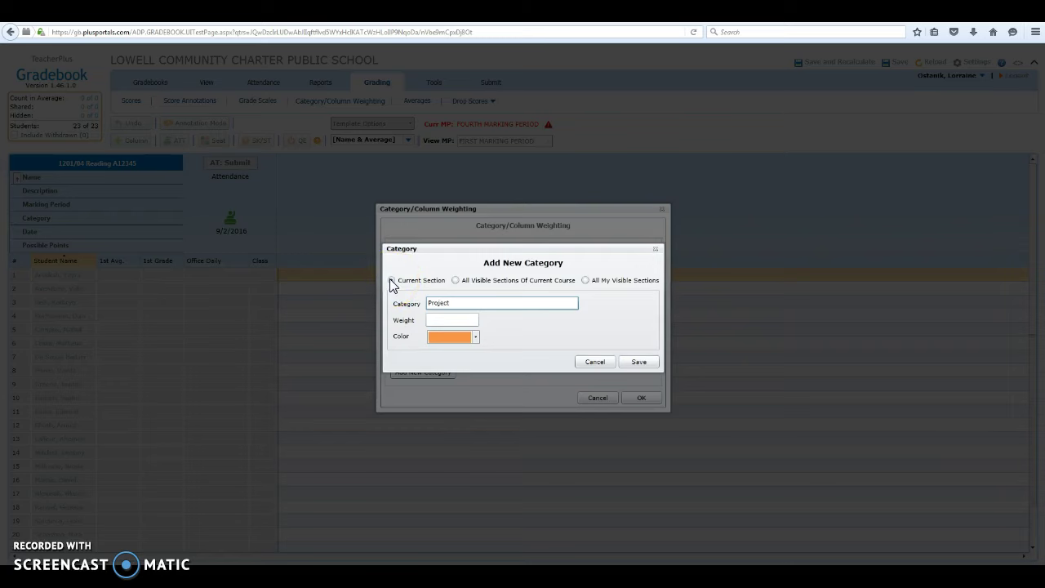
click(586, 280)
click(584, 280)
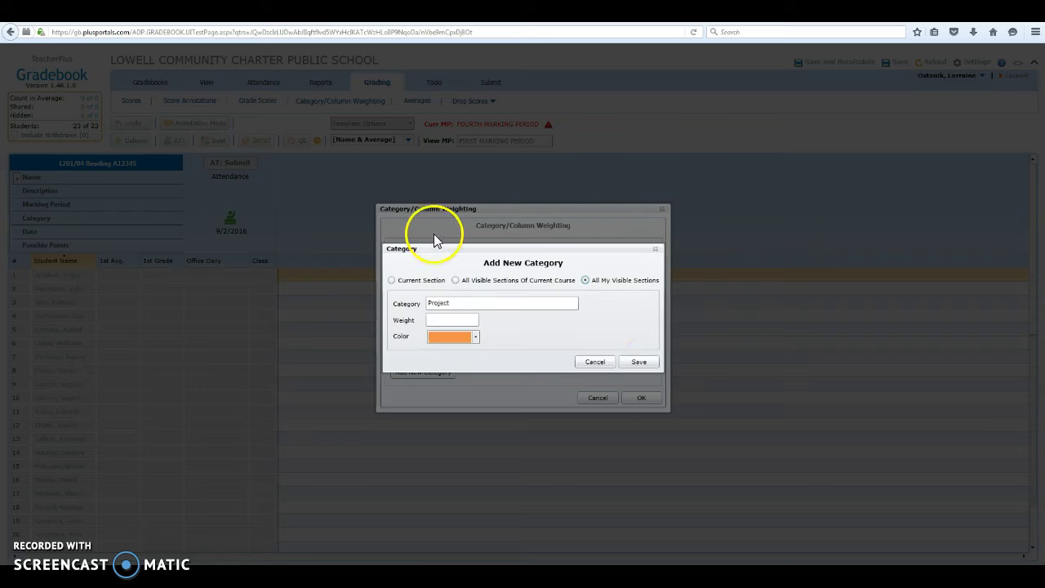
click(391, 280)
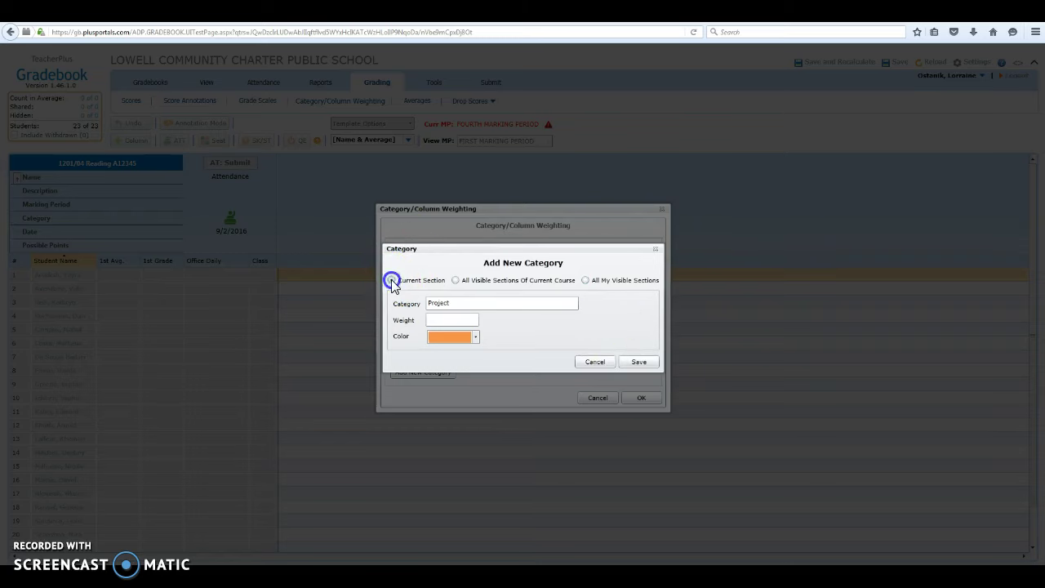
click(637, 362)
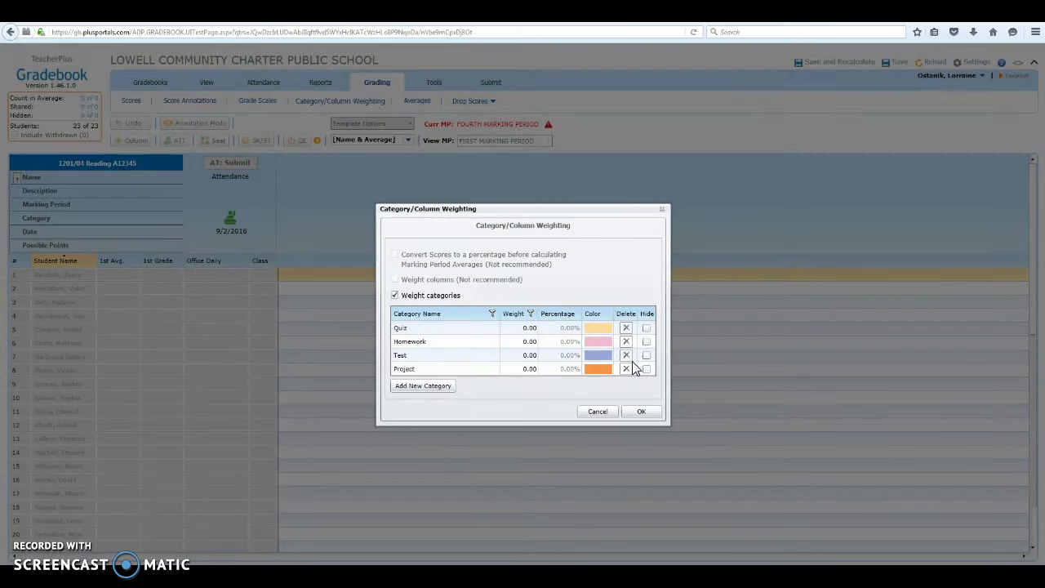
click(679, 396)
click(499, 420)
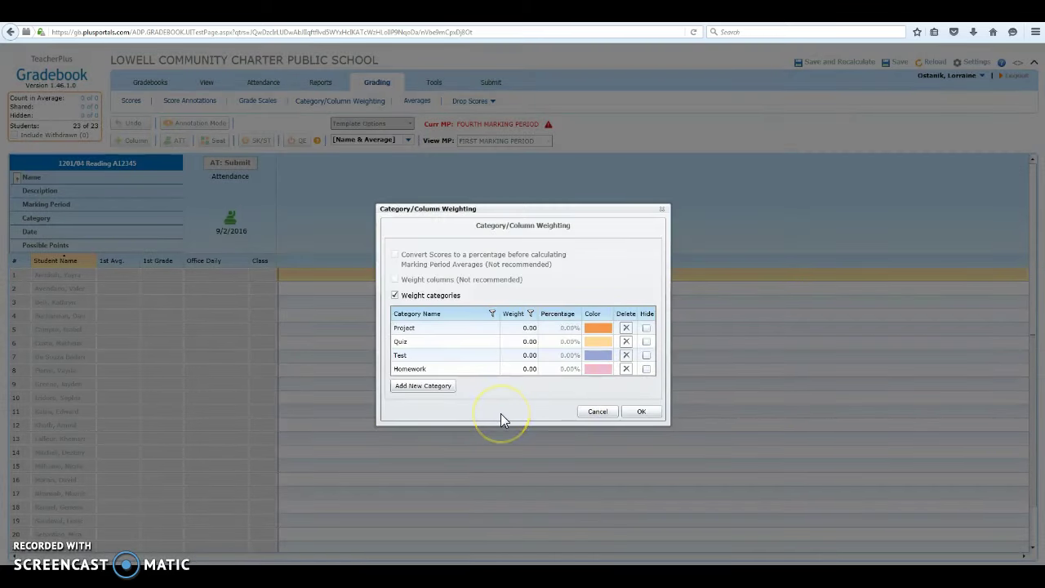
Step: Set the weight of the Project, Quiz, Test and Homework categories to 1 each
click(516, 356)
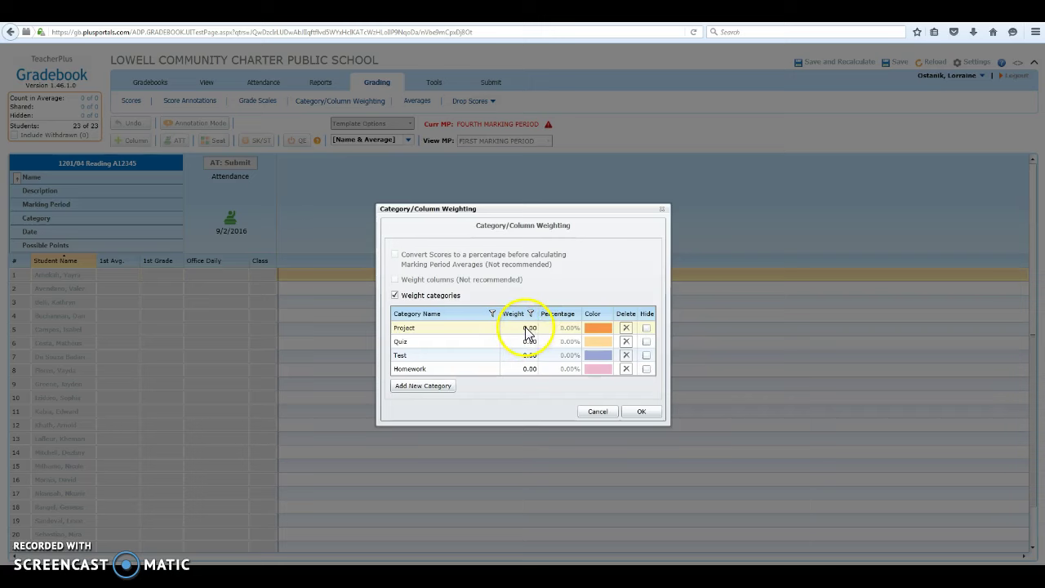
double_click(523, 331)
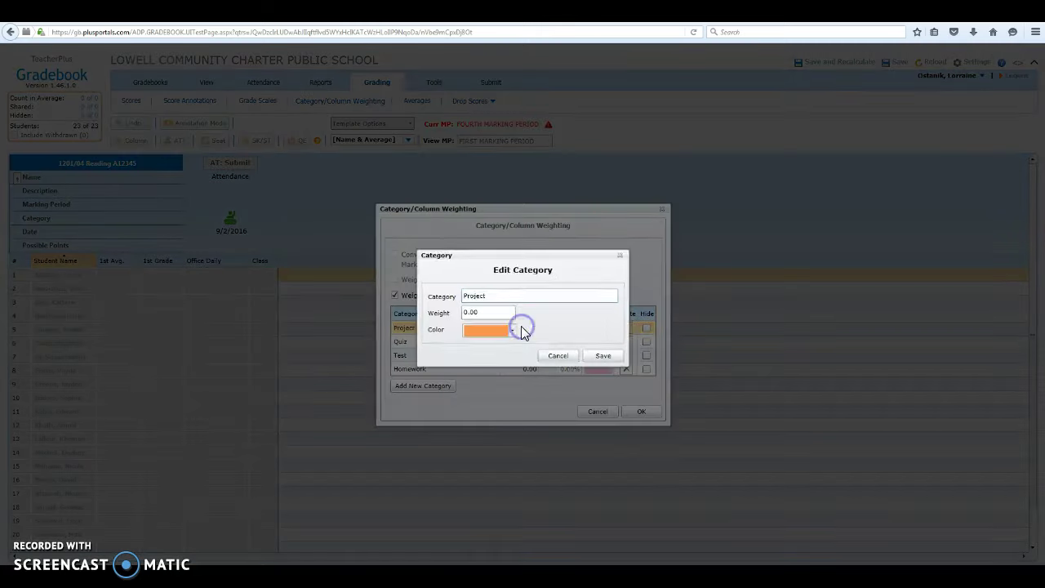
click(498, 312)
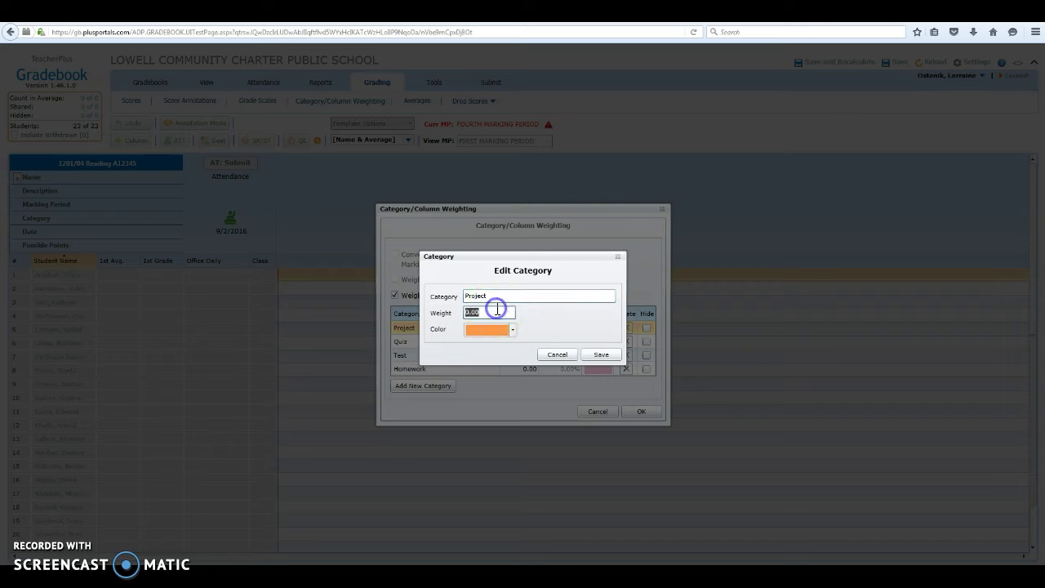
text(1)
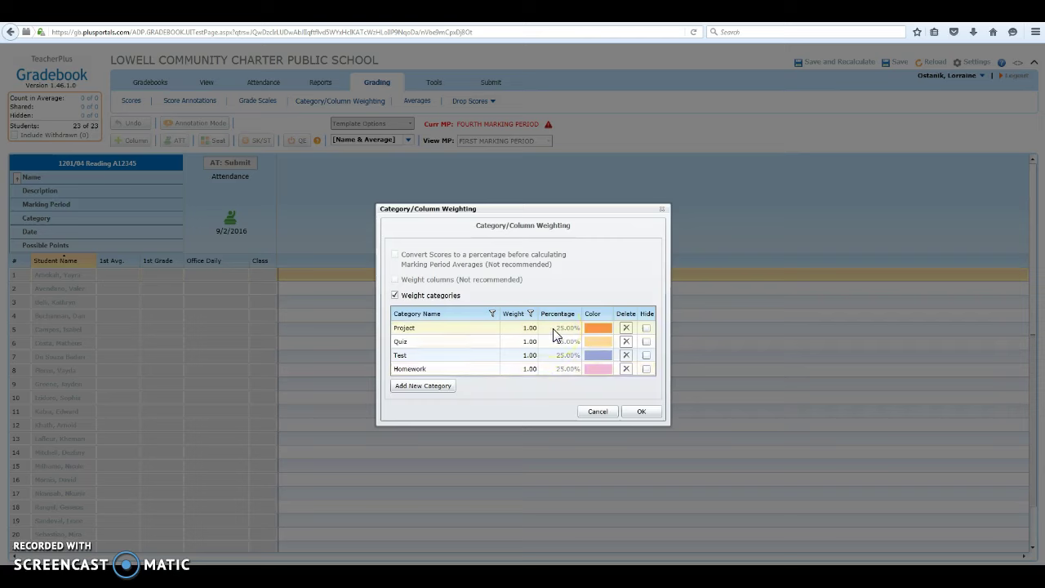
click(461, 429)
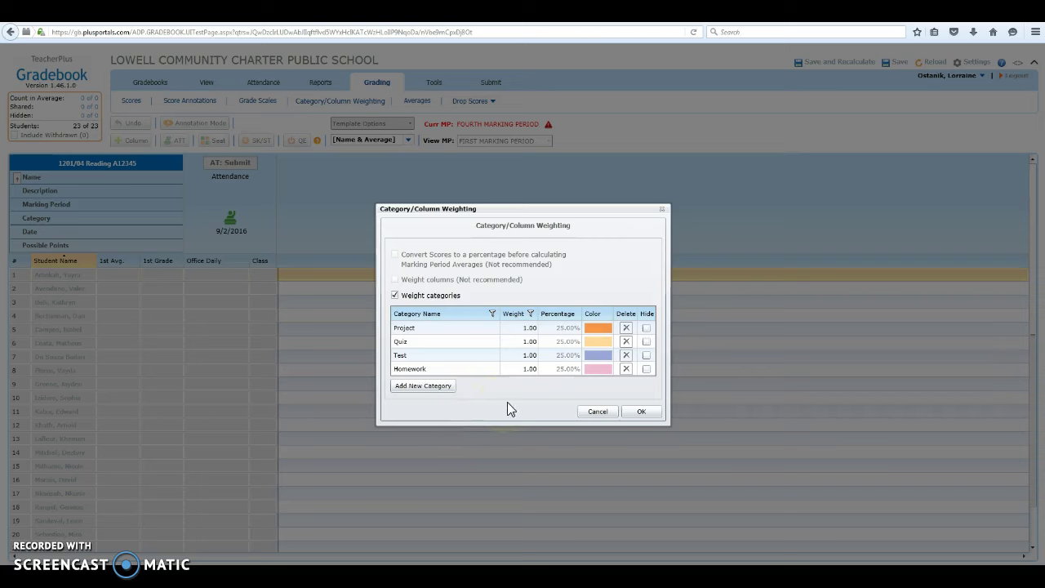
Step: Set the Test category's weight to 2 and accept the category weighting settings
double_click(521, 357)
double_click(498, 312)
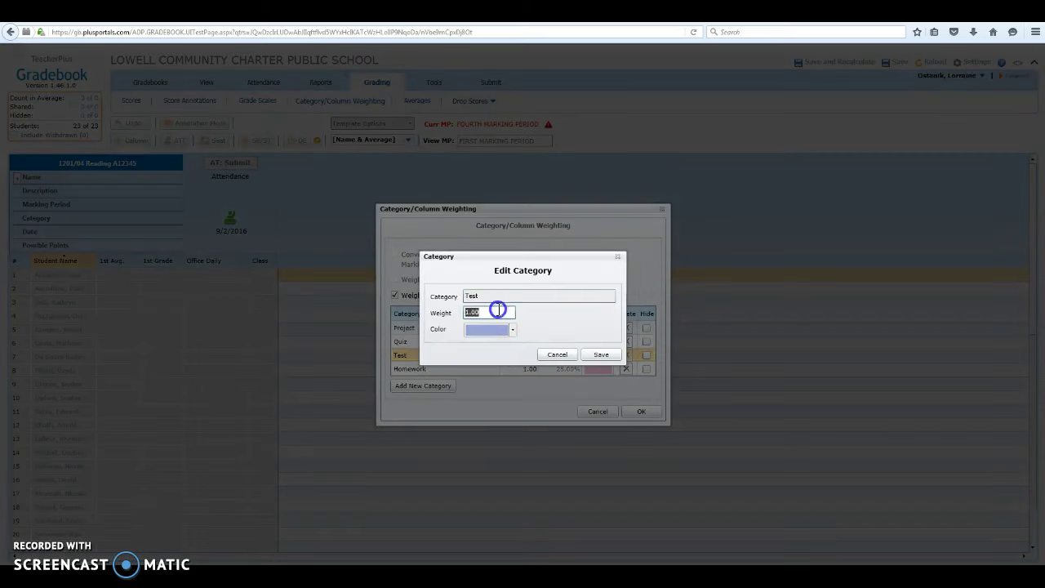
text(2)
click(596, 356)
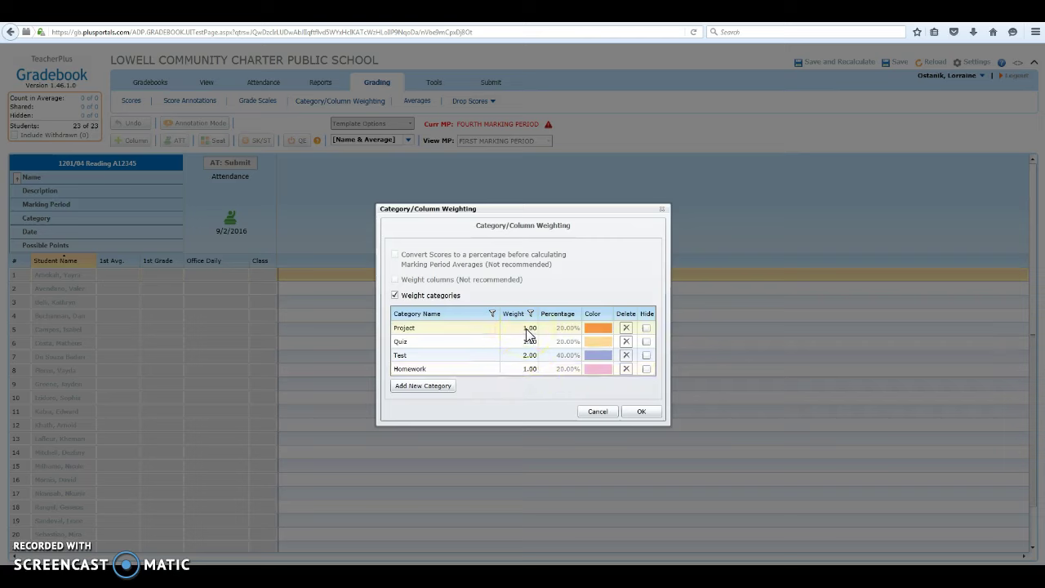
click(645, 413)
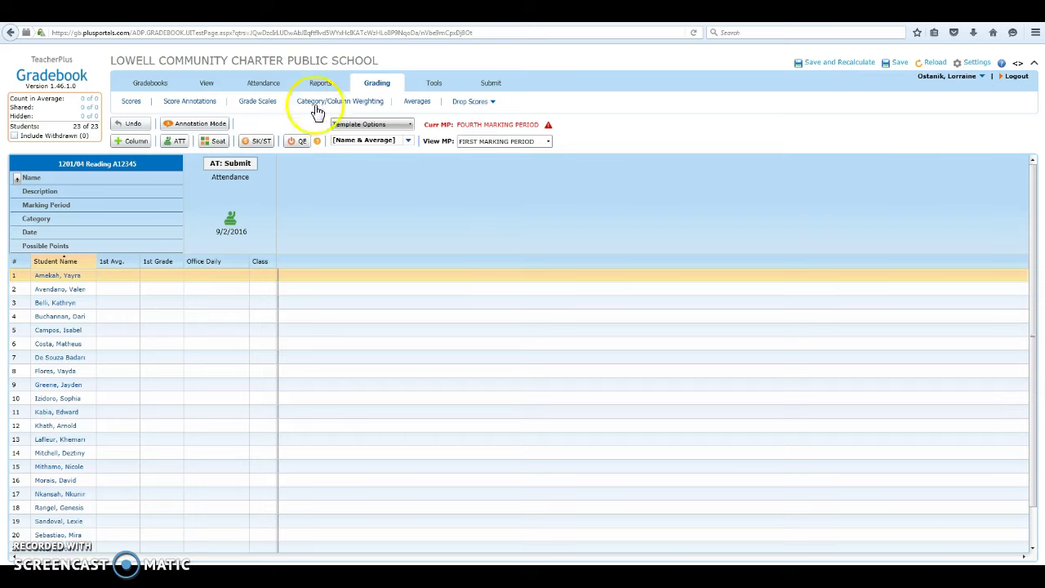
Step: Add a column named Reading Test 1 to the current Reading gradebook, with category Test and 100 maximum possible points
click(155, 82)
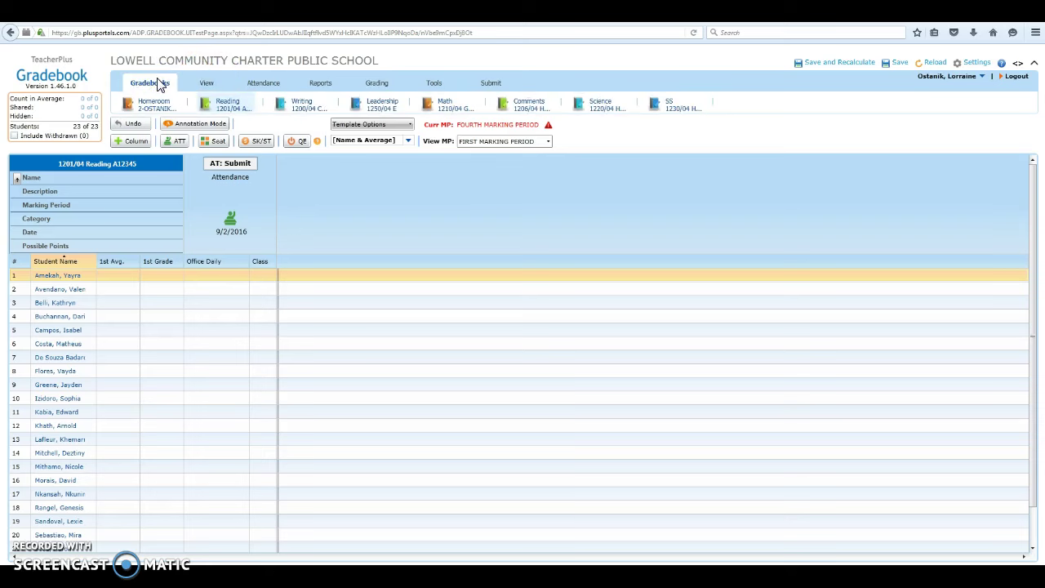
click(133, 145)
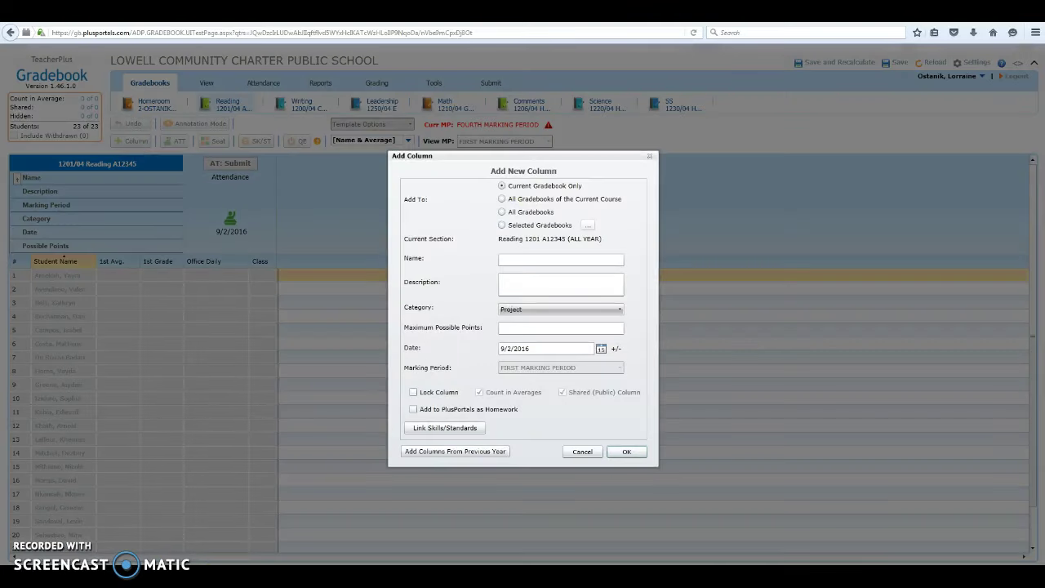
click(560, 259)
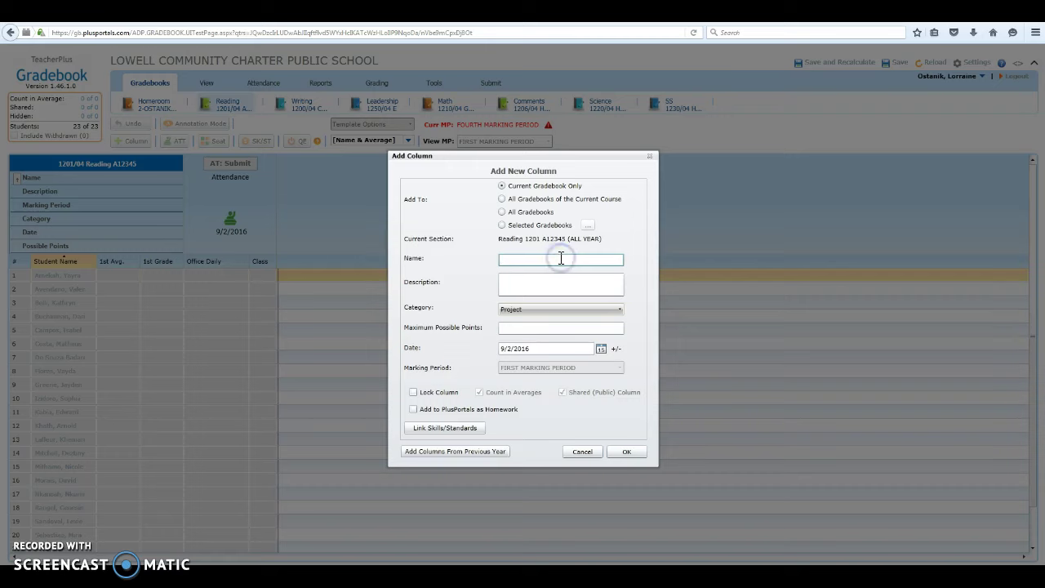
text(Reading Test 1)
click(551, 282)
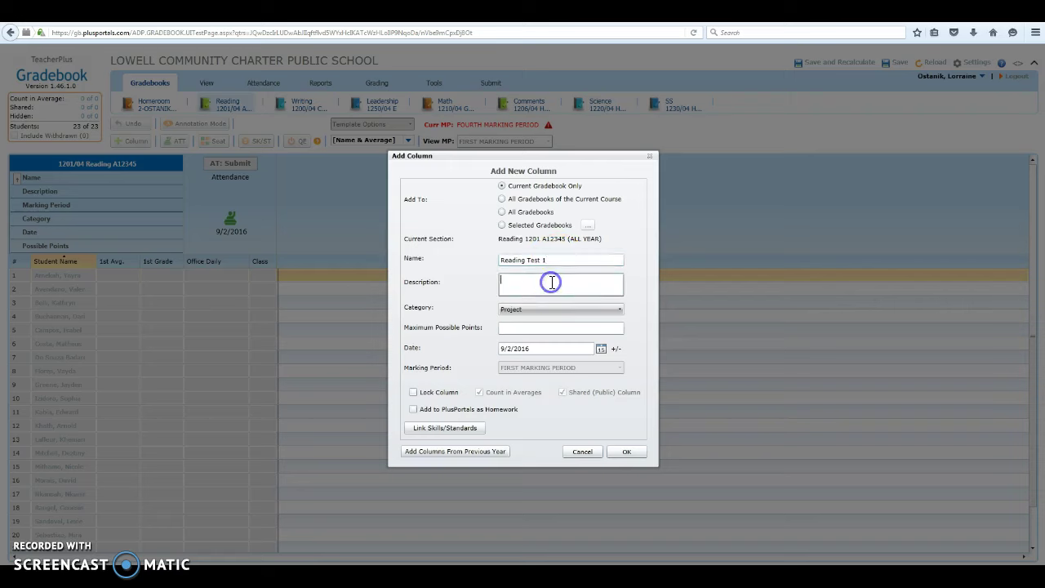
click(525, 312)
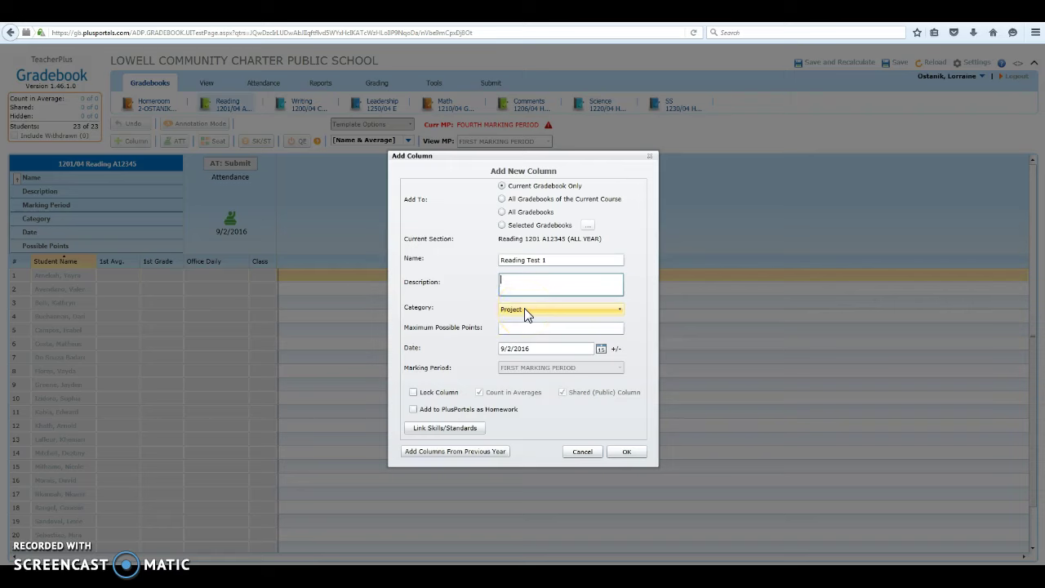
click(524, 309)
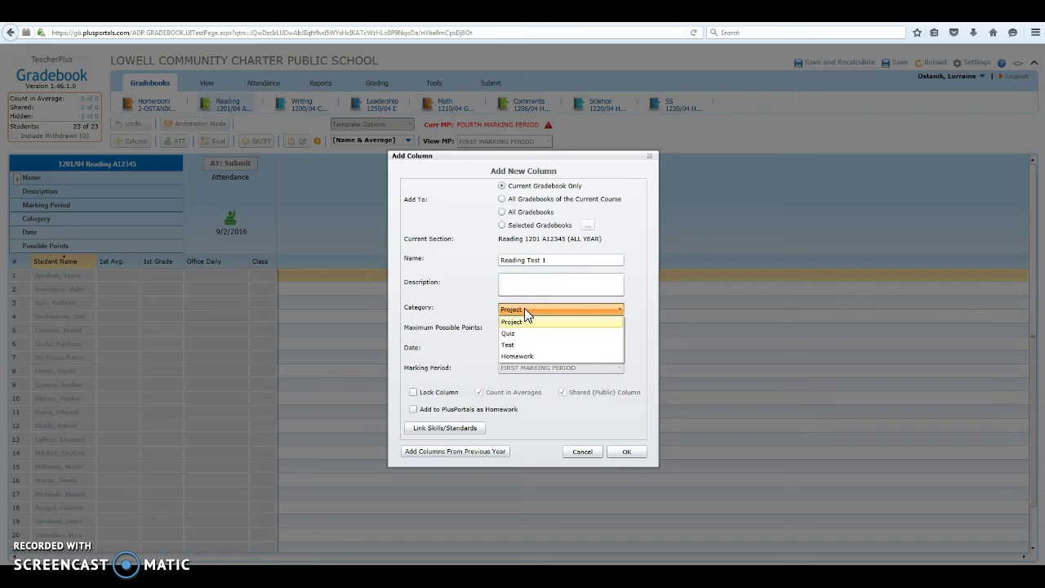
click(525, 345)
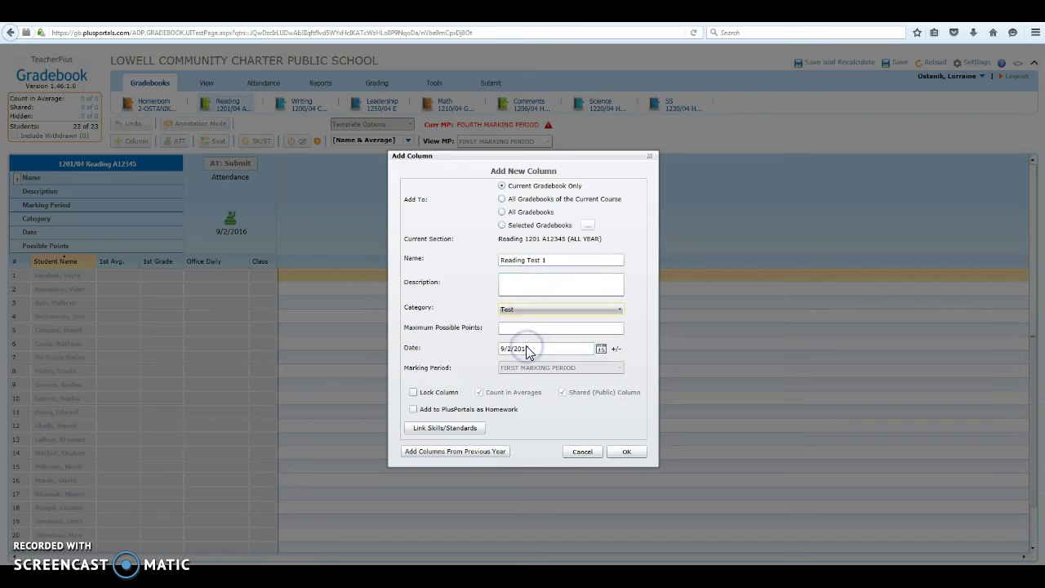
click(513, 327)
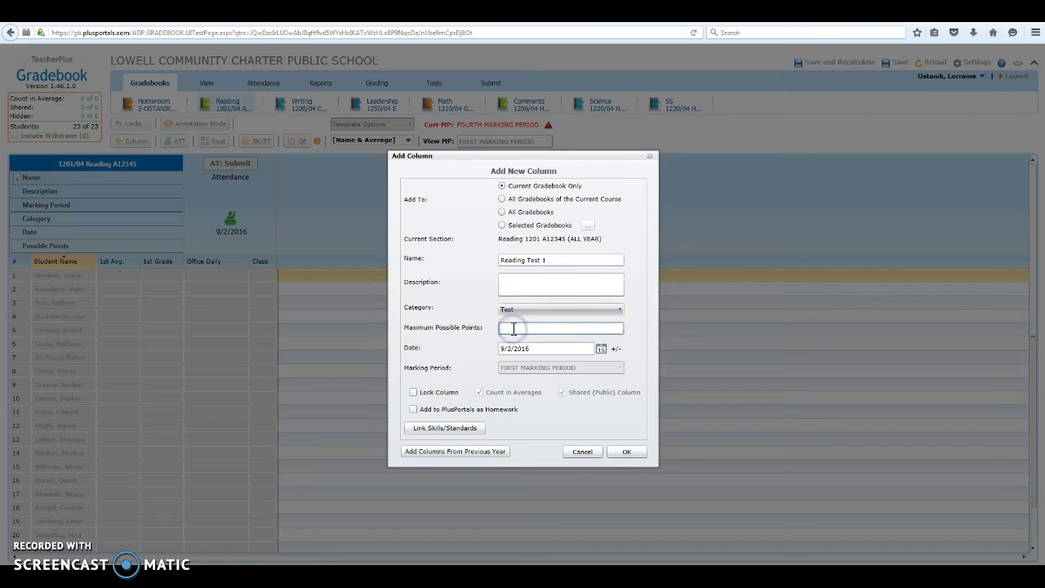
text(100)
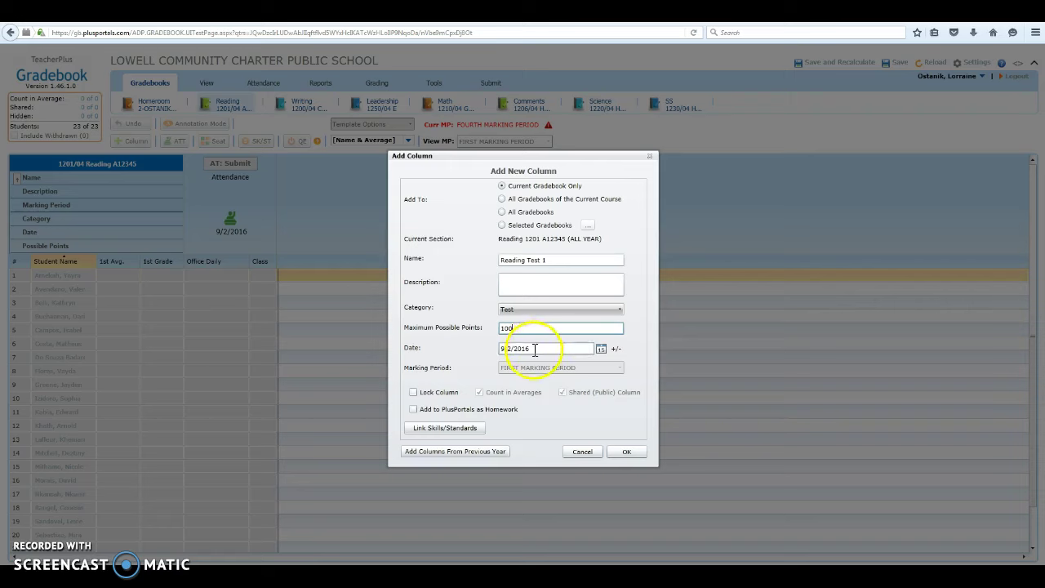
click(619, 454)
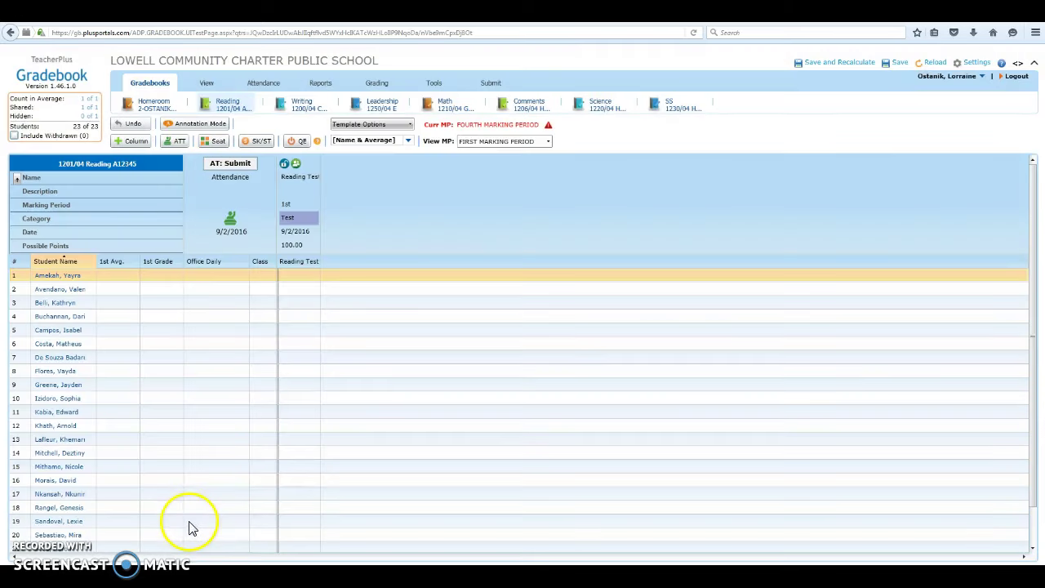
Step: Enter scores of 90, 80, 90 and 100 for the first four students in the Reading Test 1 column
click(304, 270)
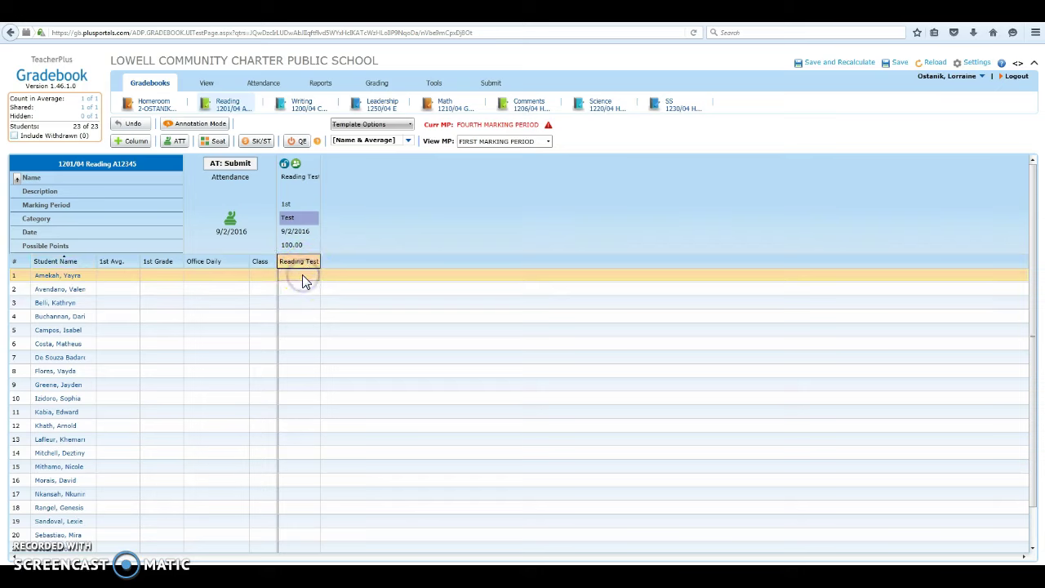
click(304, 276)
key(Return)
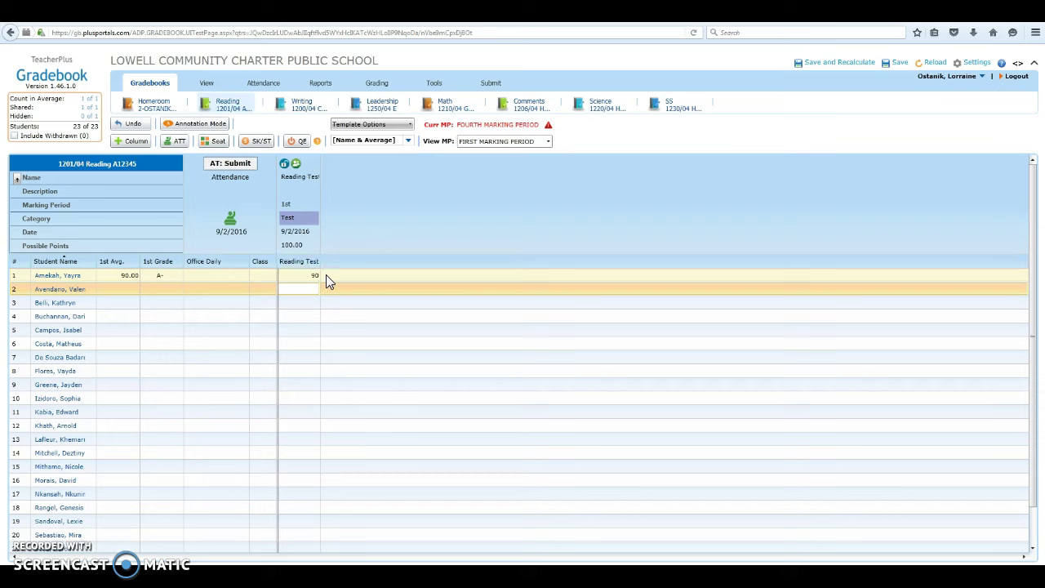
key(Return)
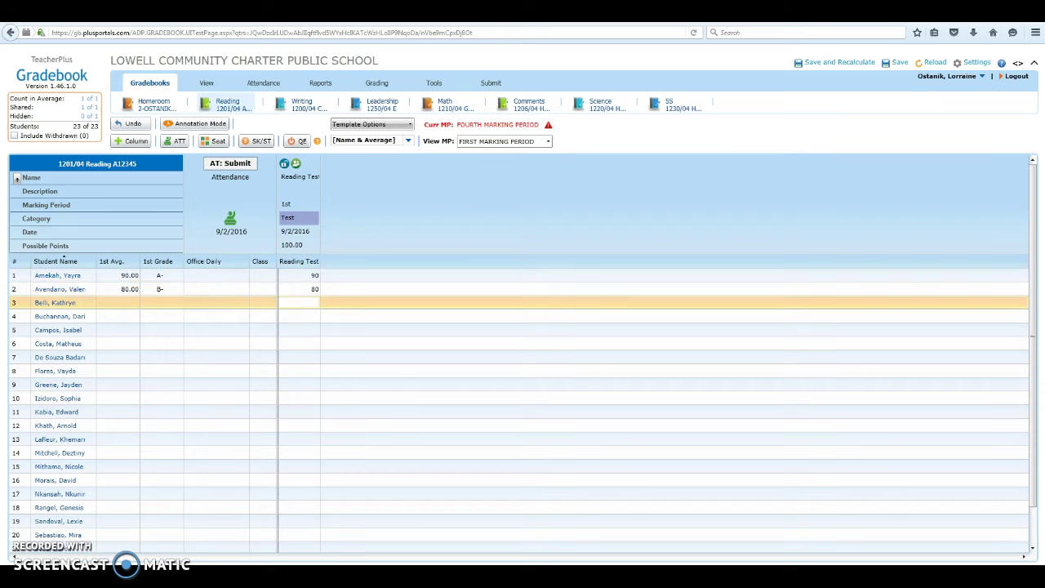
click(403, 308)
click(300, 302)
text(90)
key(Return)
text(100)
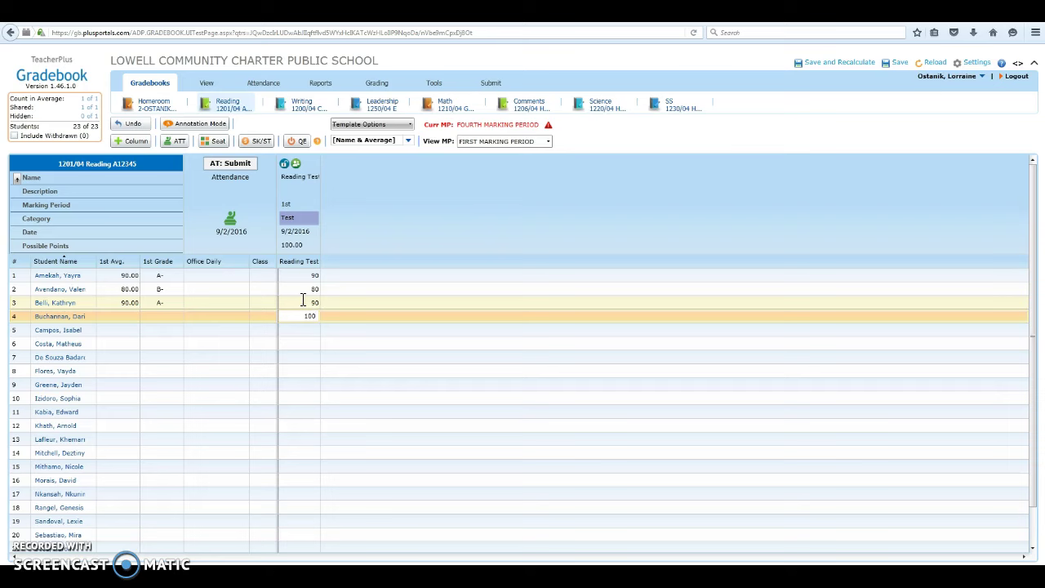
key(Return)
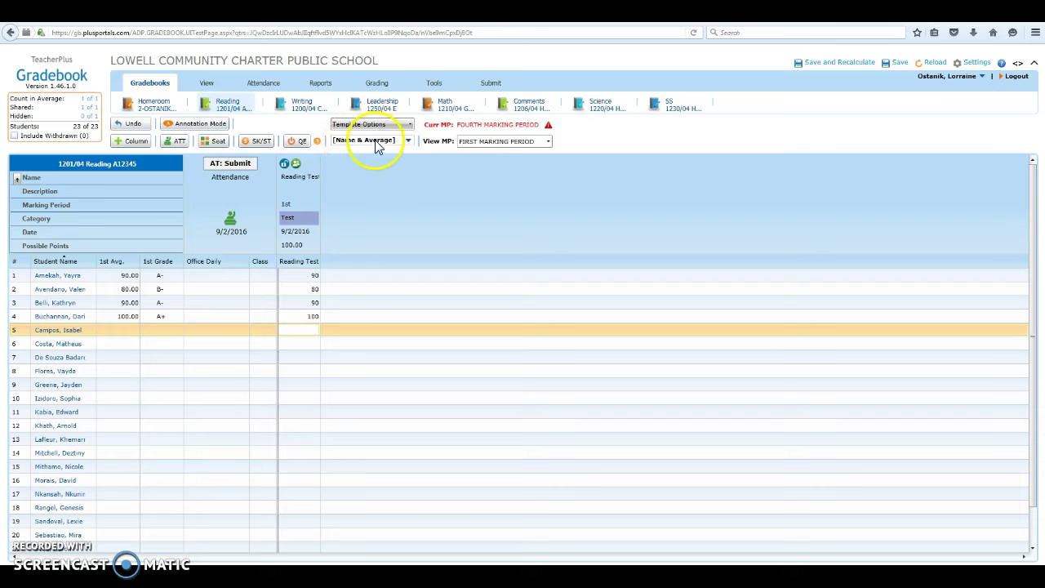
Step: Preview the gradebook in the Name Only view and return to the Name & Average view
click(412, 140)
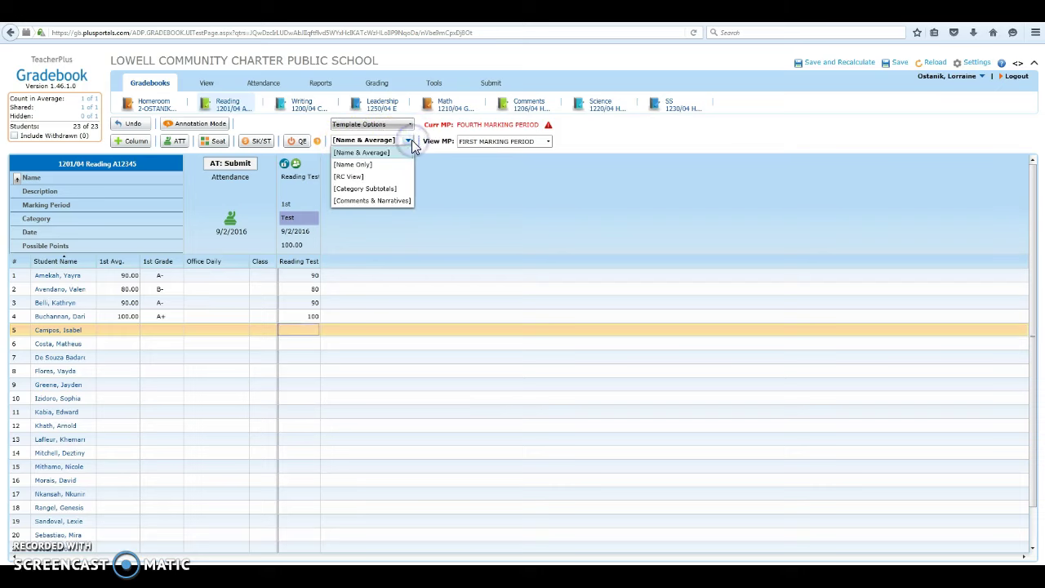
click(366, 165)
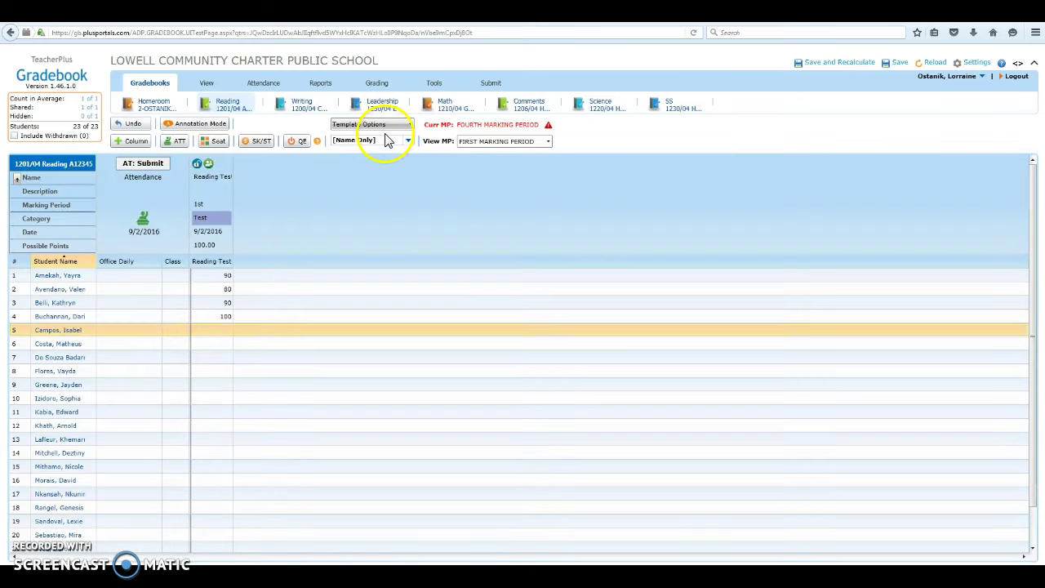
click(388, 141)
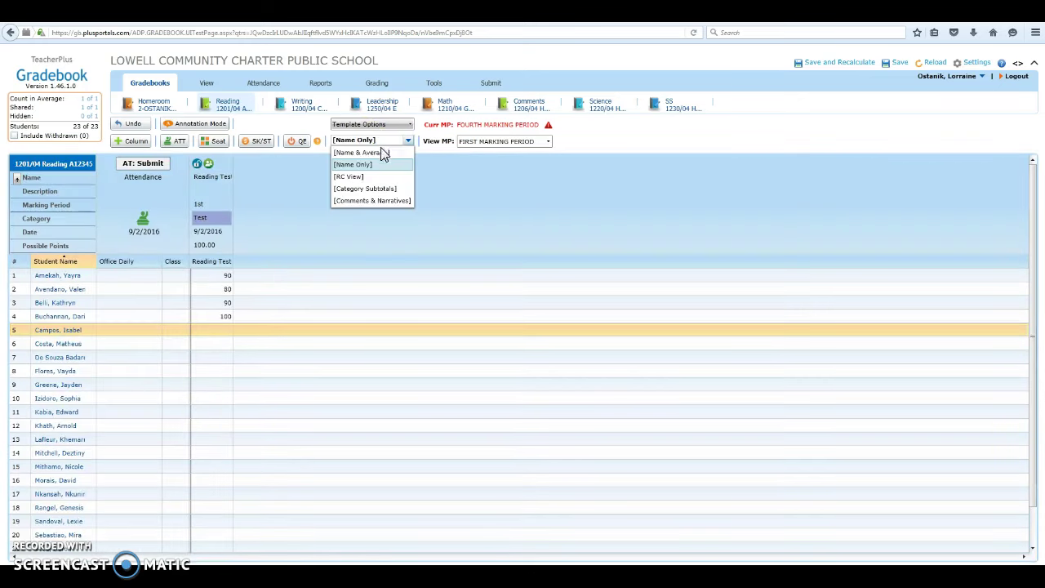
click(381, 159)
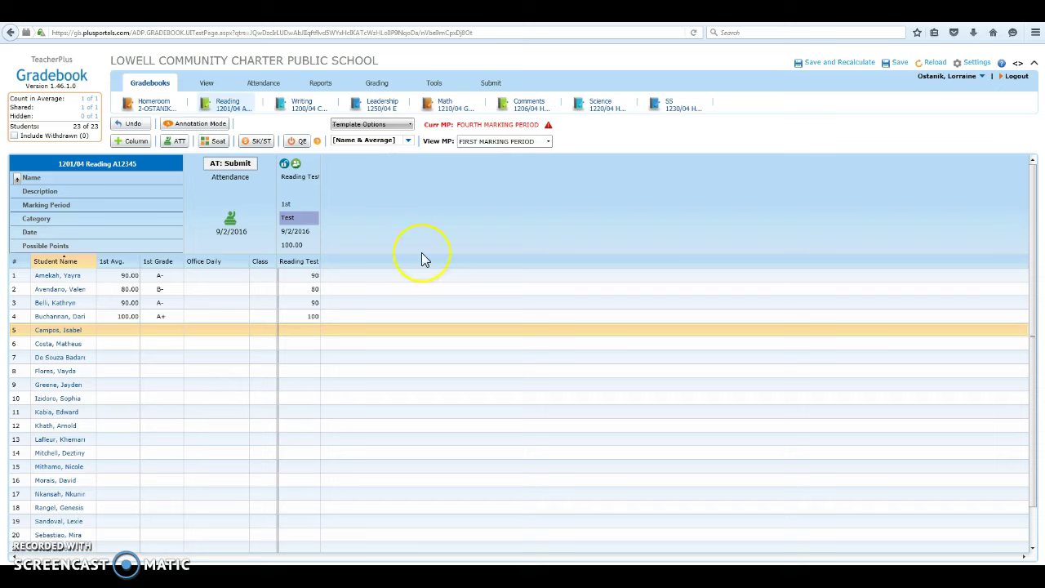
Step: Switch to the Writing gradebook
click(297, 112)
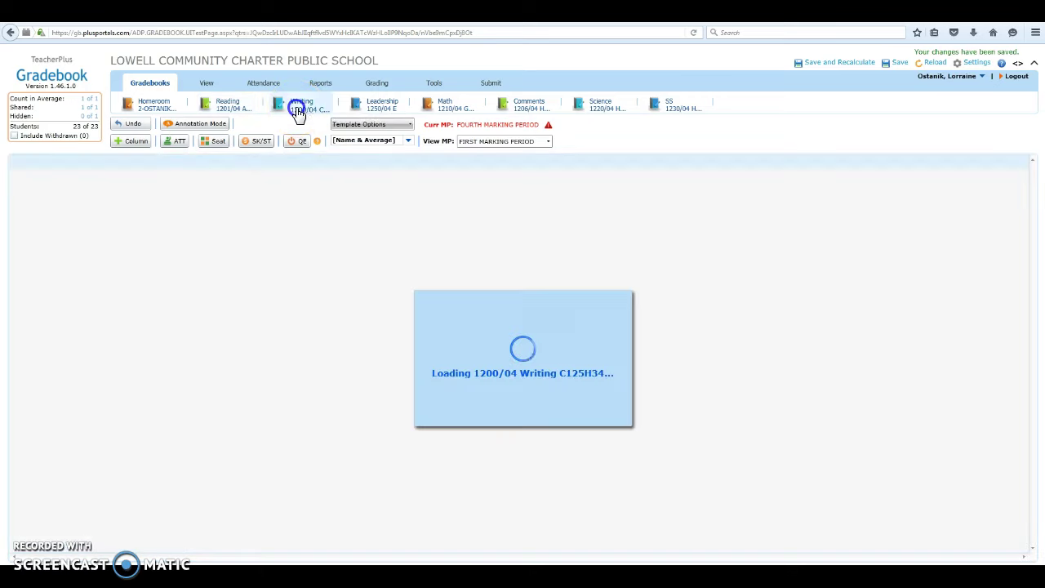